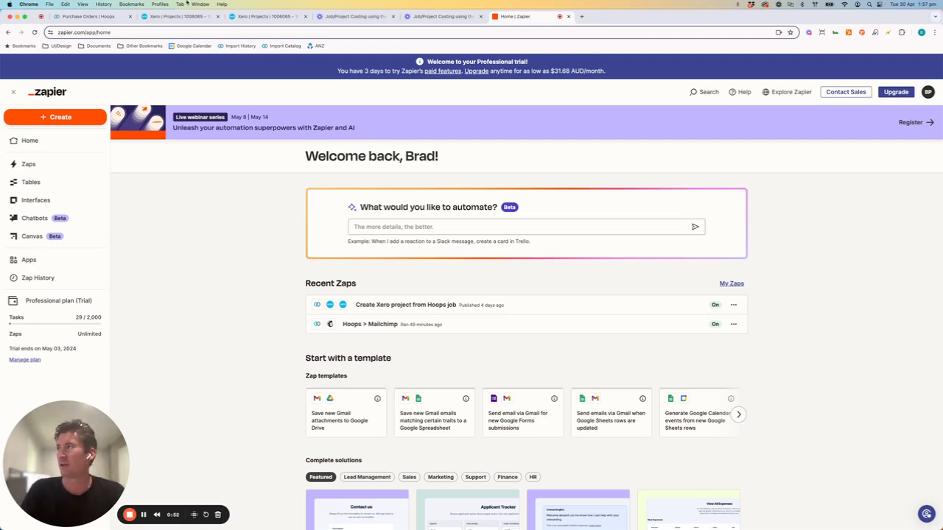
- Switch to Hoops, close the open job and bring up the Integrations settings to view the Zapier connection
left_click(76, 20)
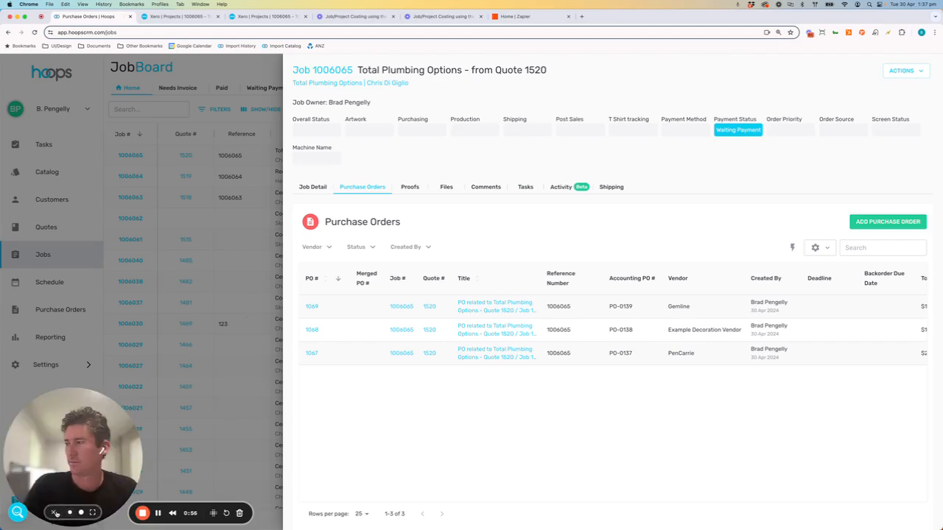
left_click(55, 513)
left_click(43, 398)
left_click(52, 367)
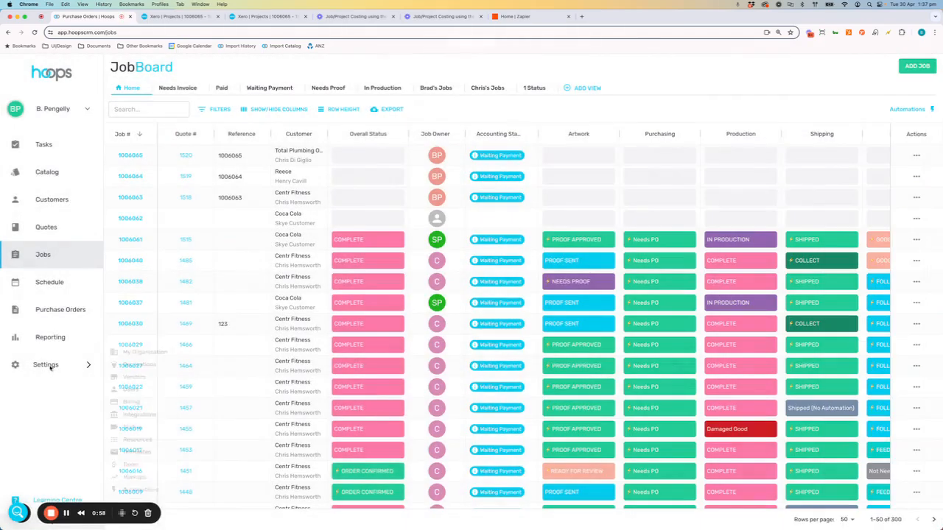
left_click(142, 426)
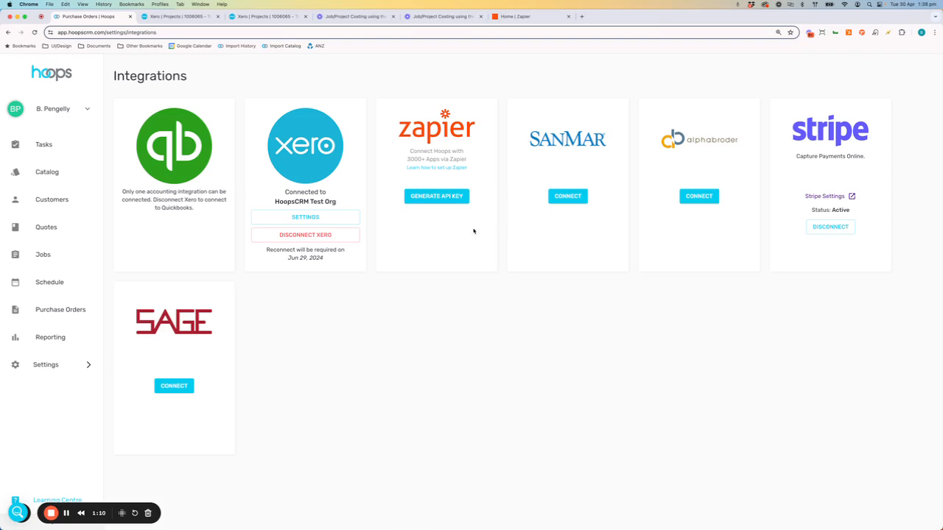
left_click(535, 18)
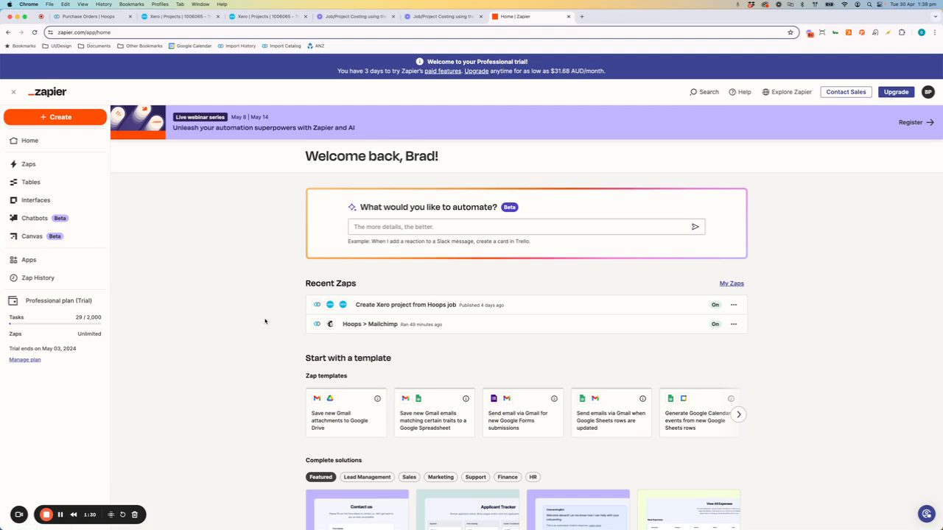
left_click(100, 18)
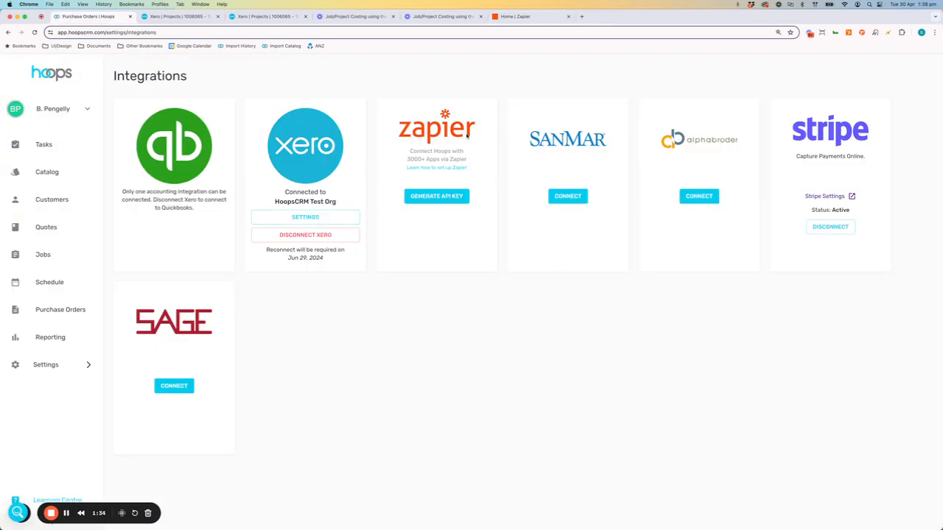
- Switch to Zapier, request the automation "when a job is created in Hoops, create a project in Xero" and open the suggested Zap
left_click(535, 16)
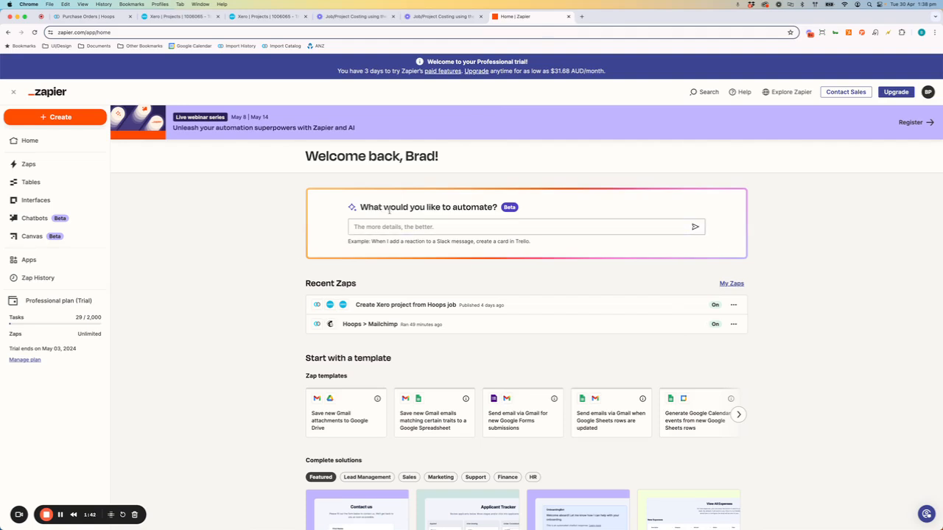
left_click(399, 233)
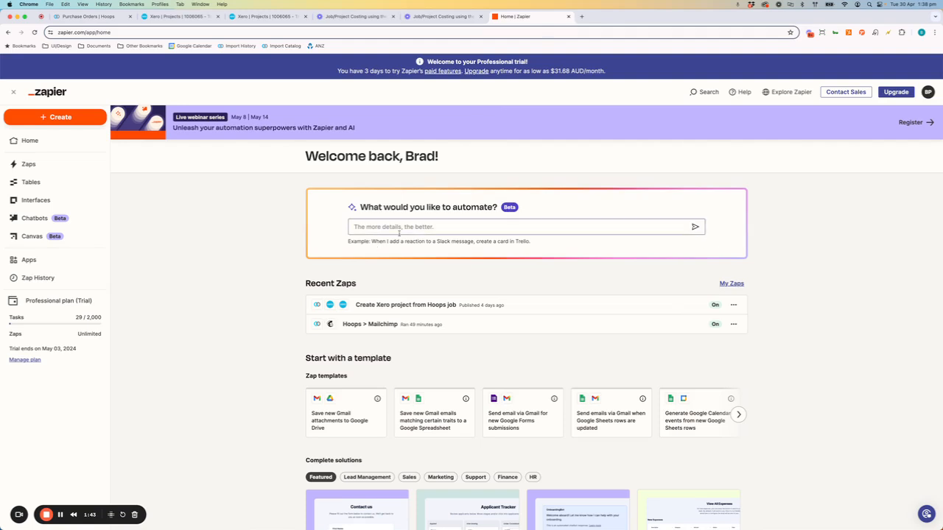
left_click(443, 227)
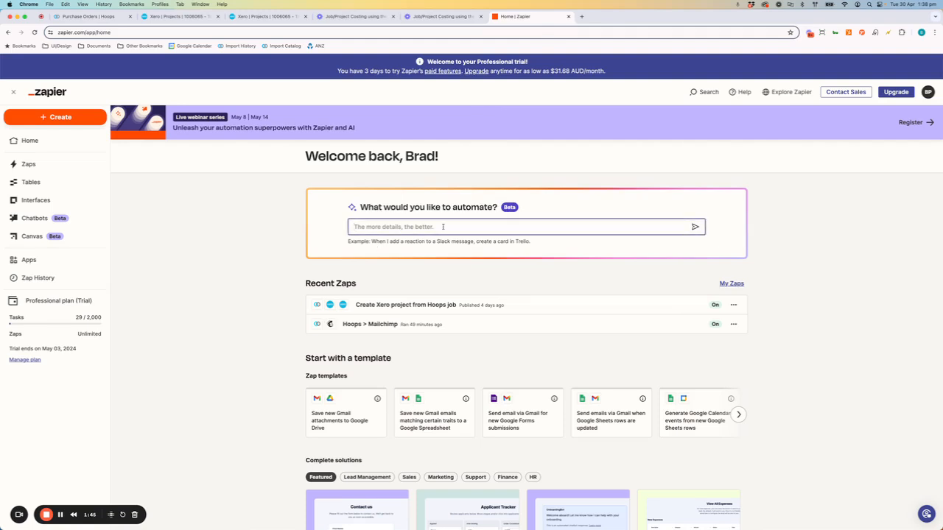
type("when a job is created in Hoops, create a pr")
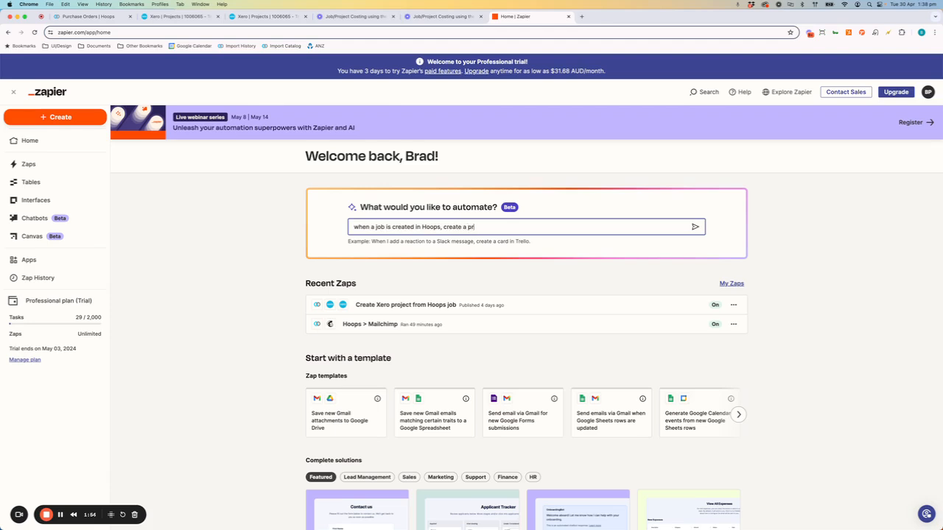
type("oject in Xero")
key("Return")
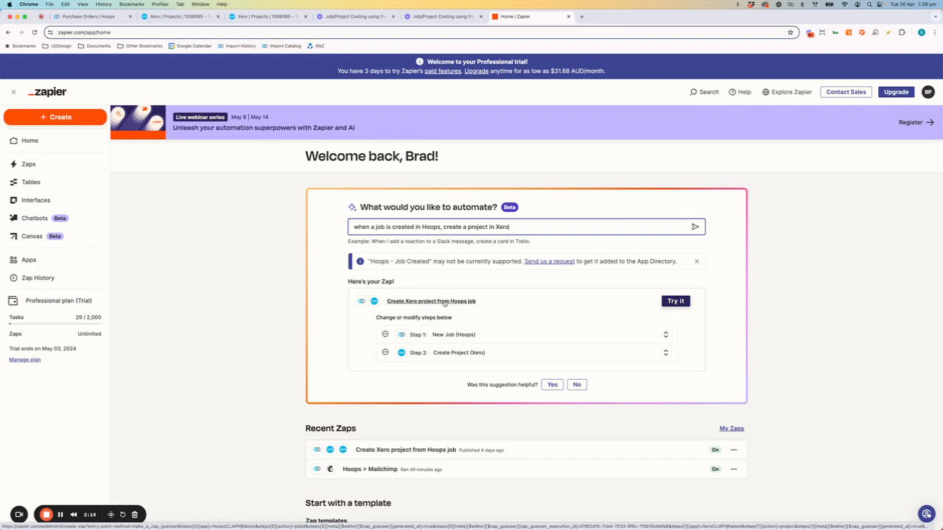
left_click(682, 302)
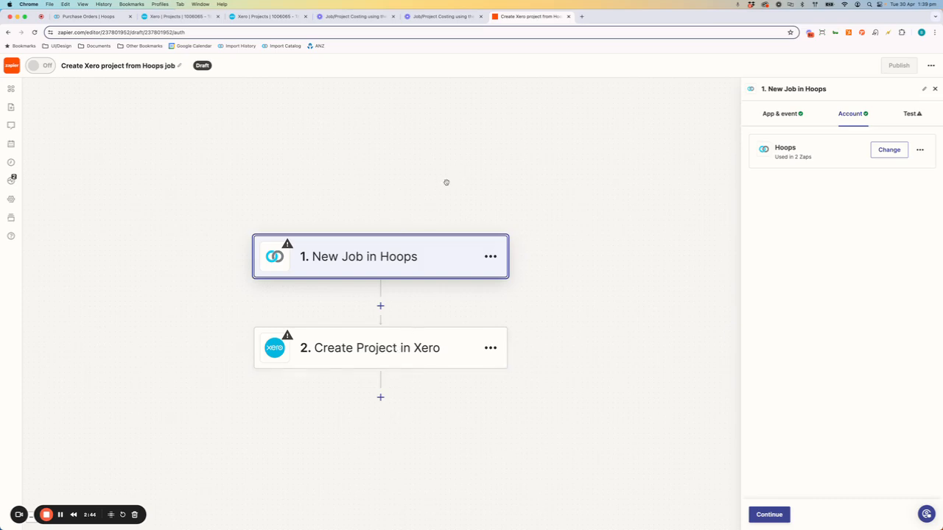
- Leave the new draft and open the existing three-step "Create Xero project from Hoops job" Zap's draft for editing
left_click(12, 66)
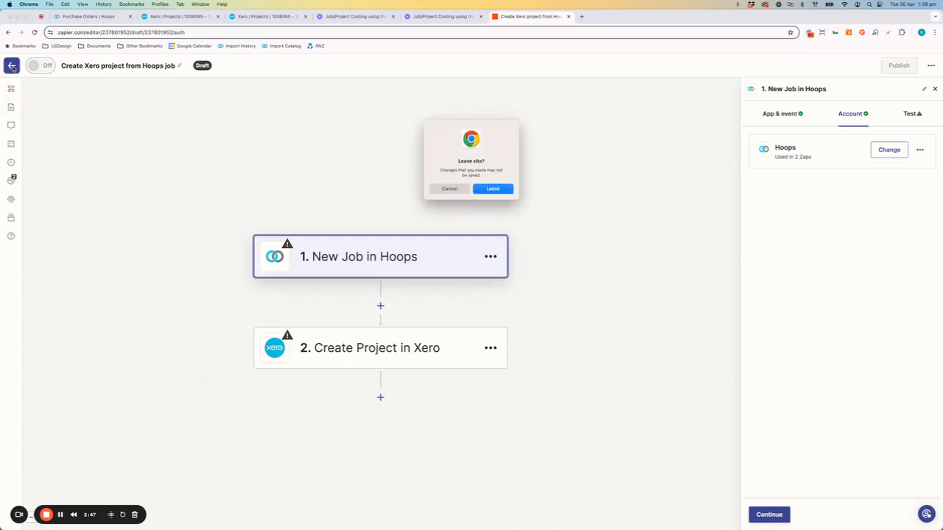
left_click(492, 189)
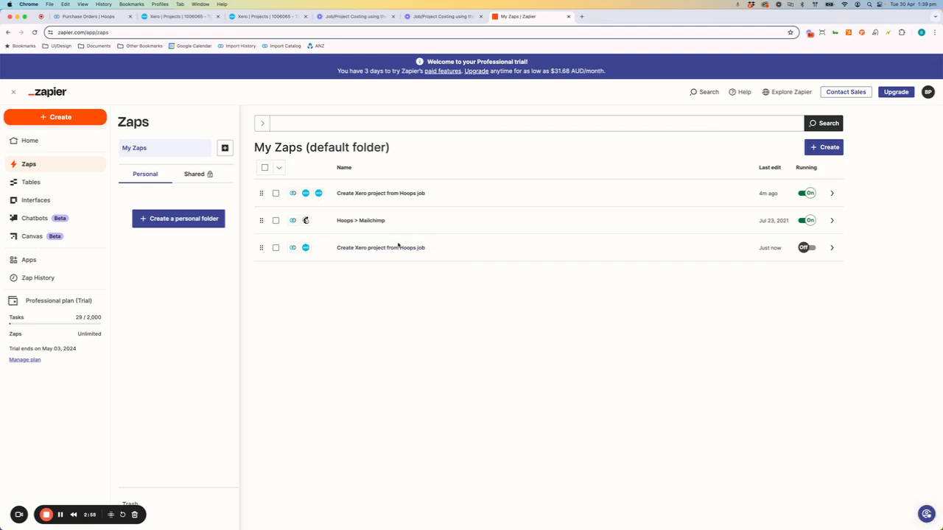
left_click(396, 194)
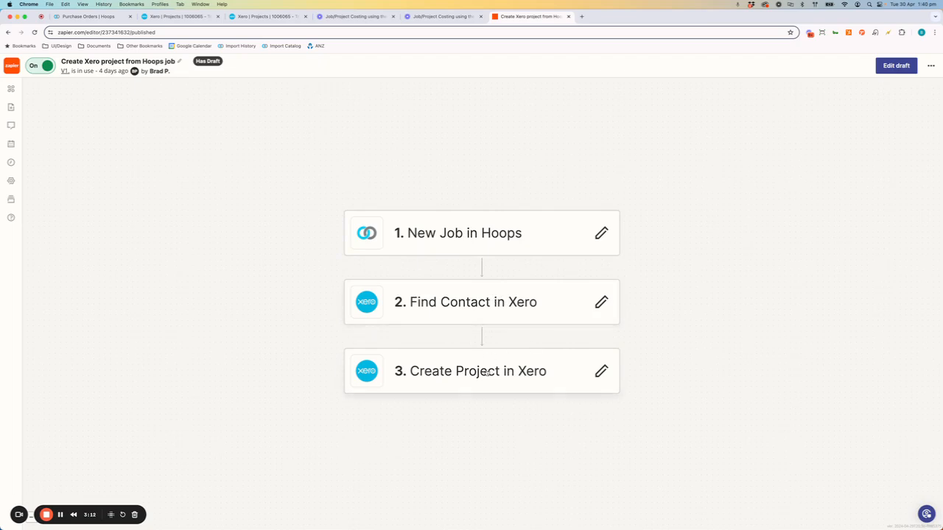
left_click(471, 234)
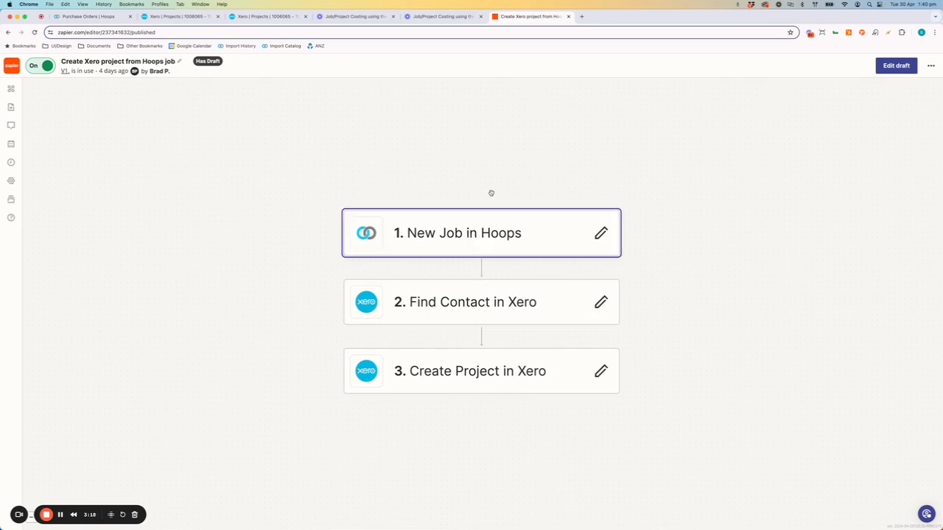
left_click(903, 69)
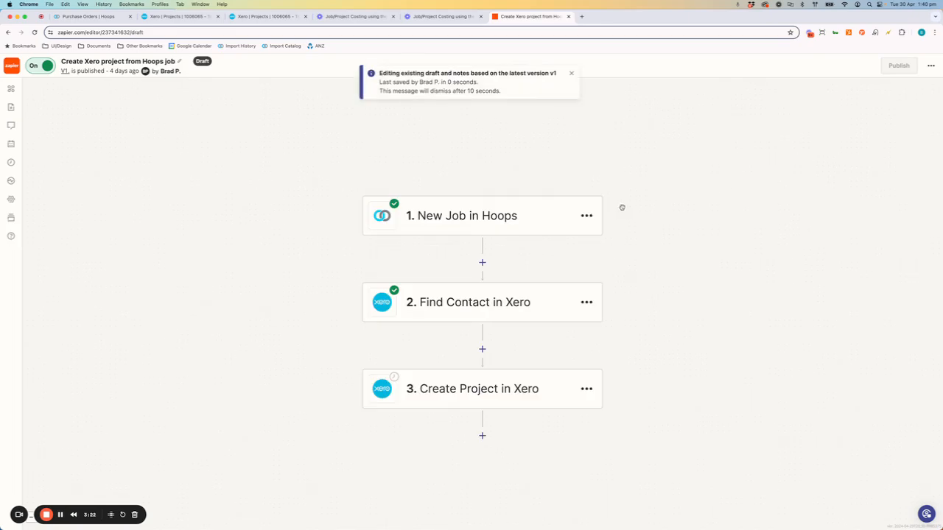
left_click(572, 74)
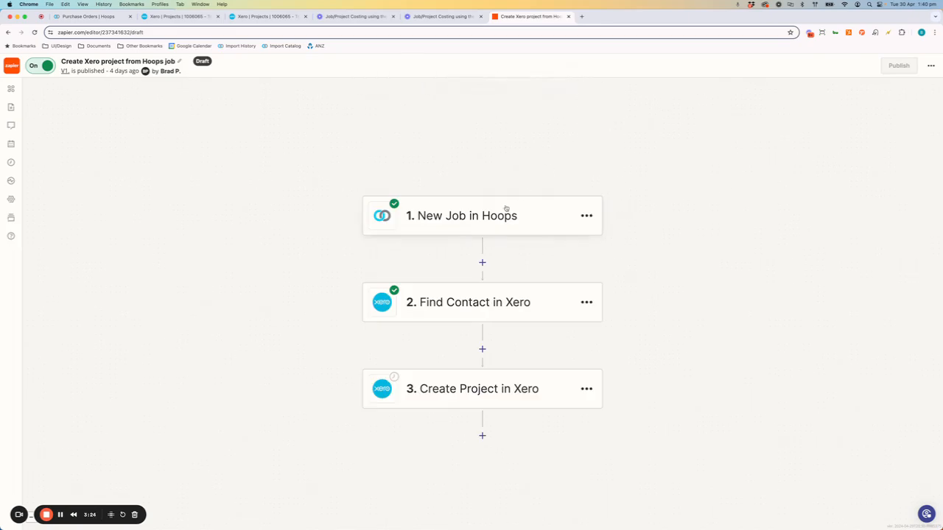
- Open the New Job in Hoops trigger and view the events it can start from
left_click(481, 216)
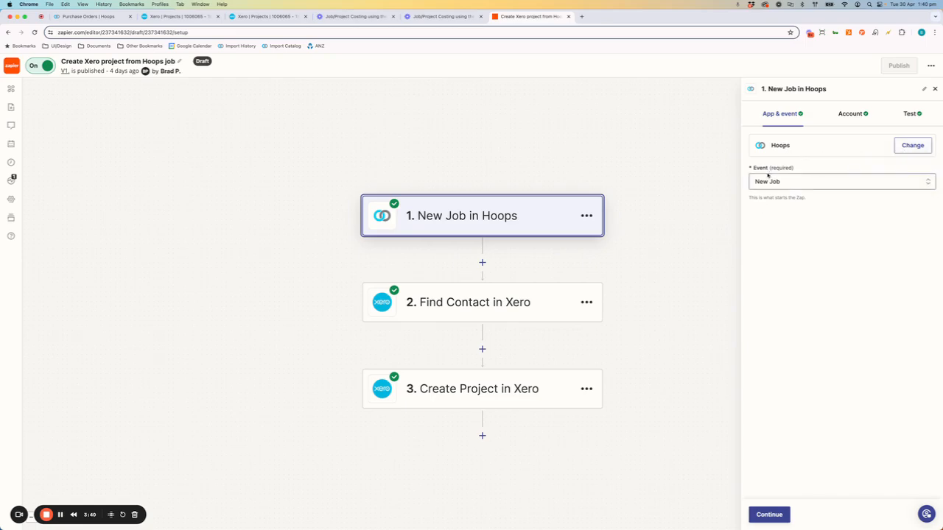
left_click(788, 182)
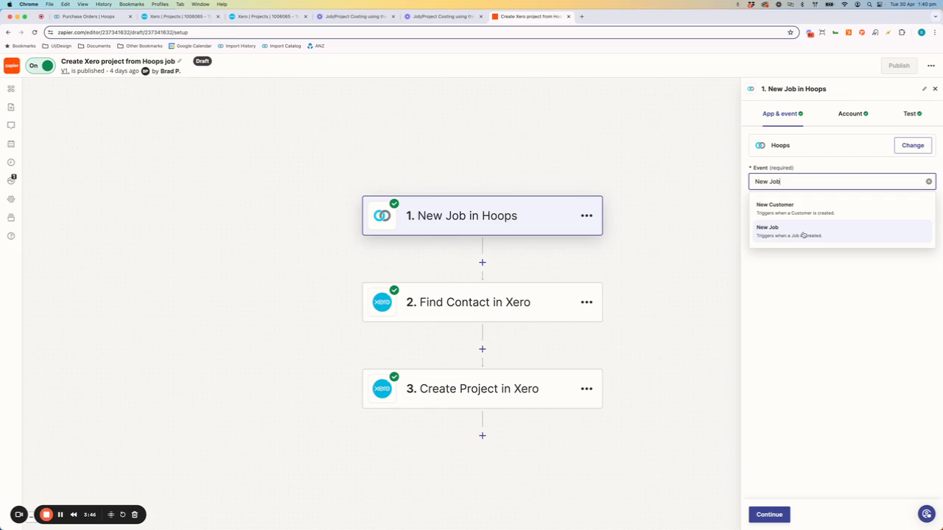
left_click(807, 286)
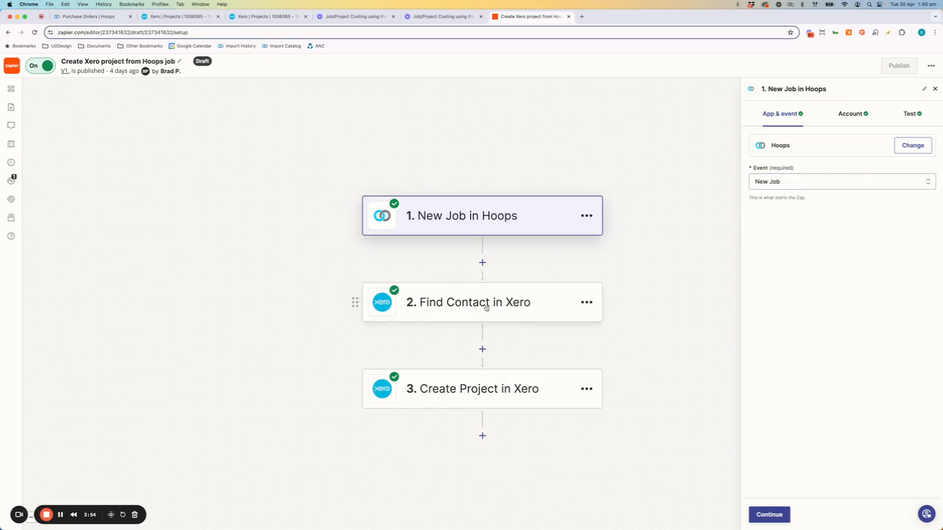
- Open the Find Contact in Xero step and view its available Xero events
left_click(472, 302)
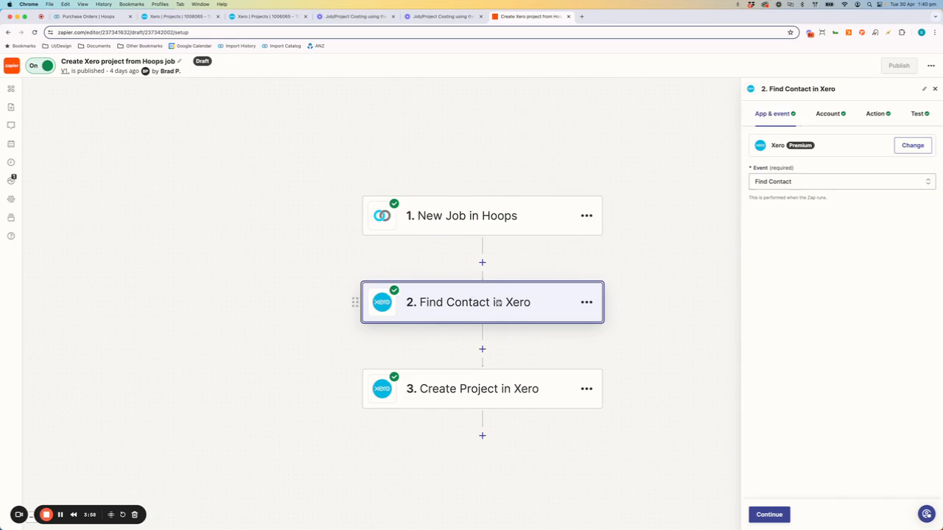
left_click(813, 180)
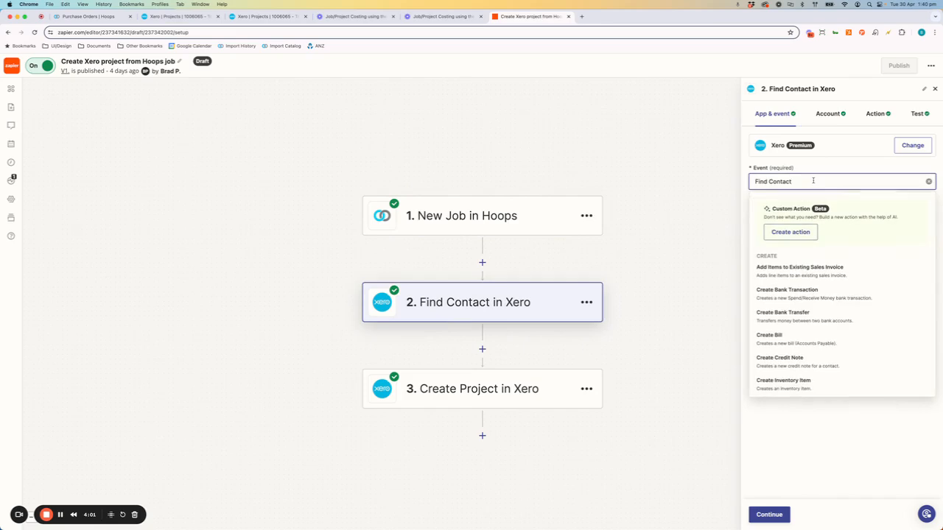
left_click(810, 430)
- Examine the Find Contact action's Search By options and the Hoops fields available for its Name field
left_click(877, 115)
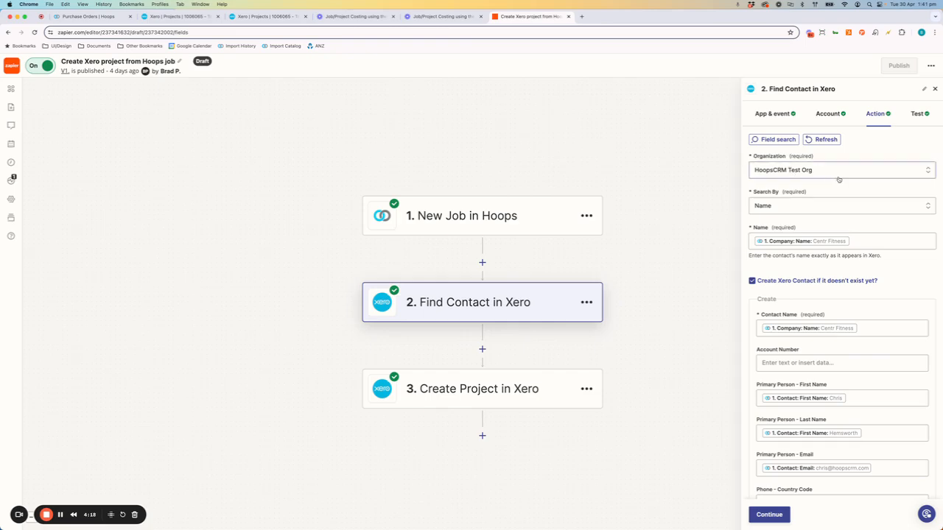
left_click(798, 209)
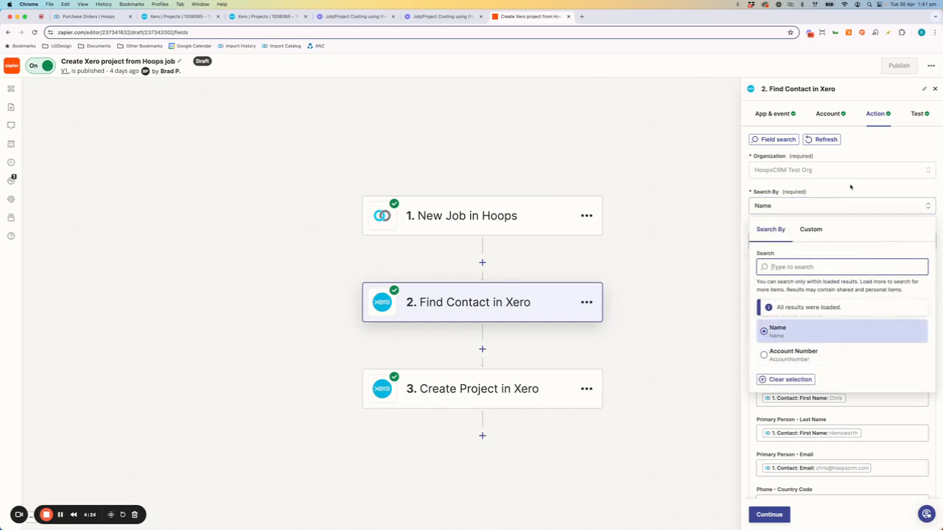
left_click(902, 420)
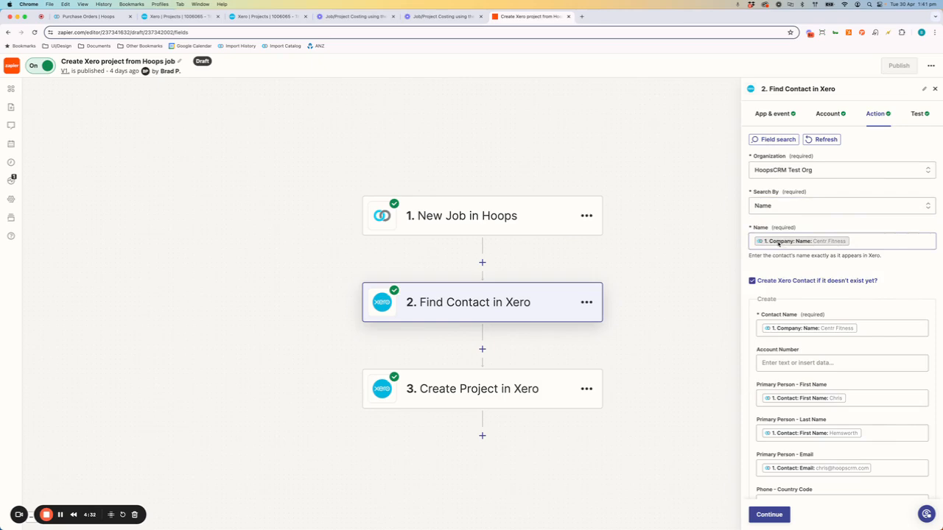
left_click(874, 243)
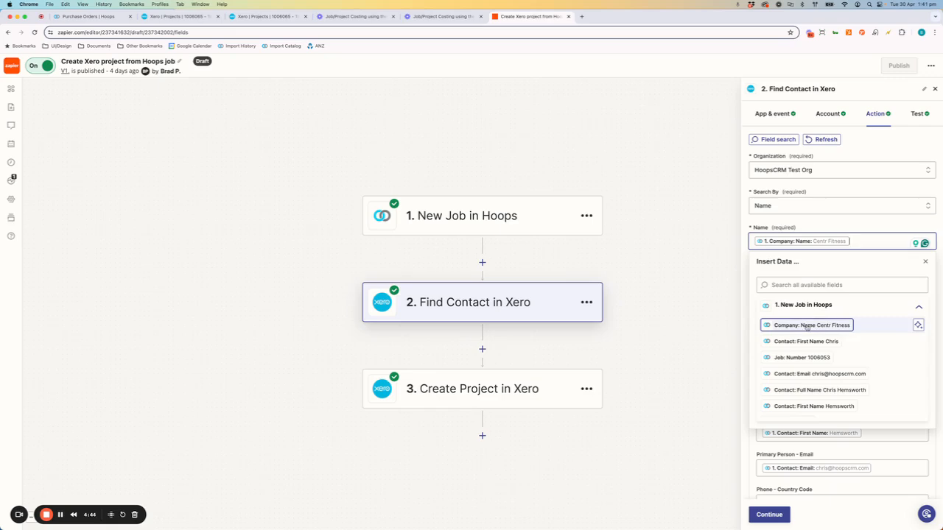
left_click(838, 227)
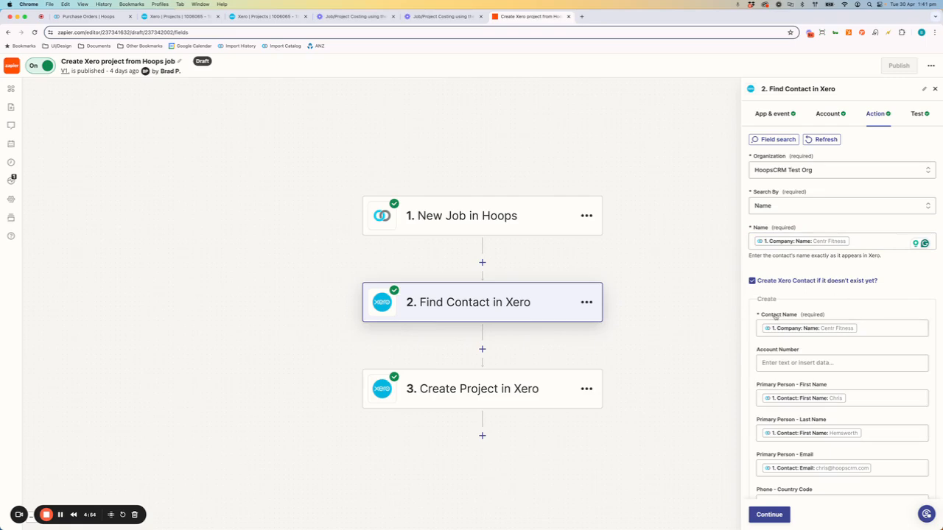
- Examine the Hoops data mapped to the name and email fields for creating a missing Xero contact
scroll(795, 331, "down", 1)
scroll(796, 332, "down", 1)
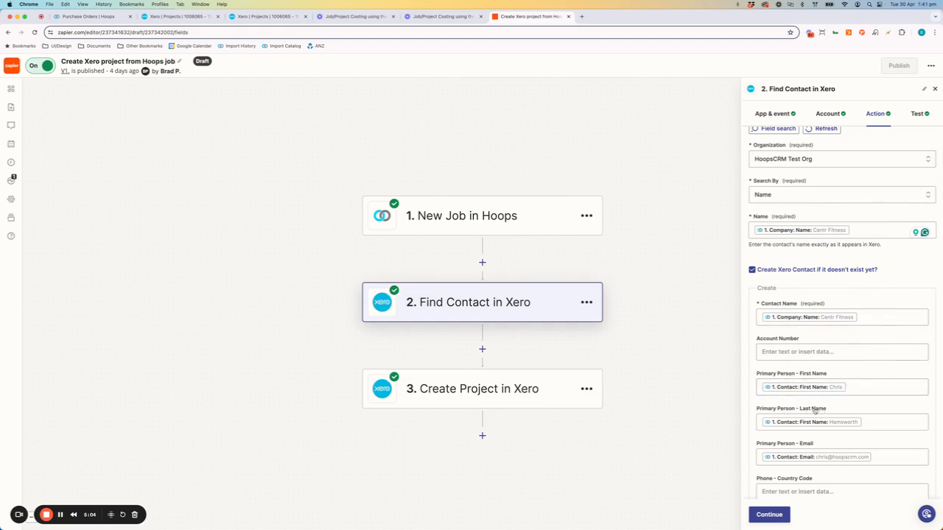
scroll(854, 413, "down", 2)
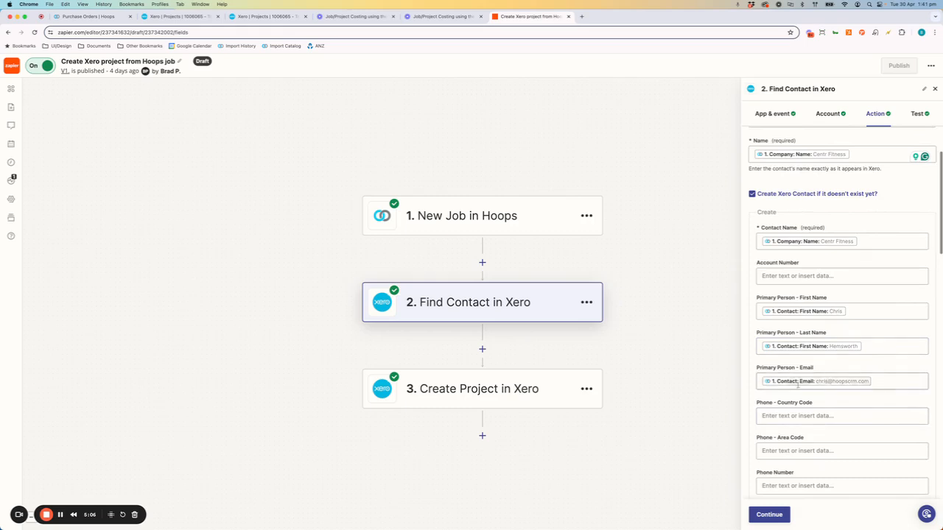
scroll(849, 380, "down", 3)
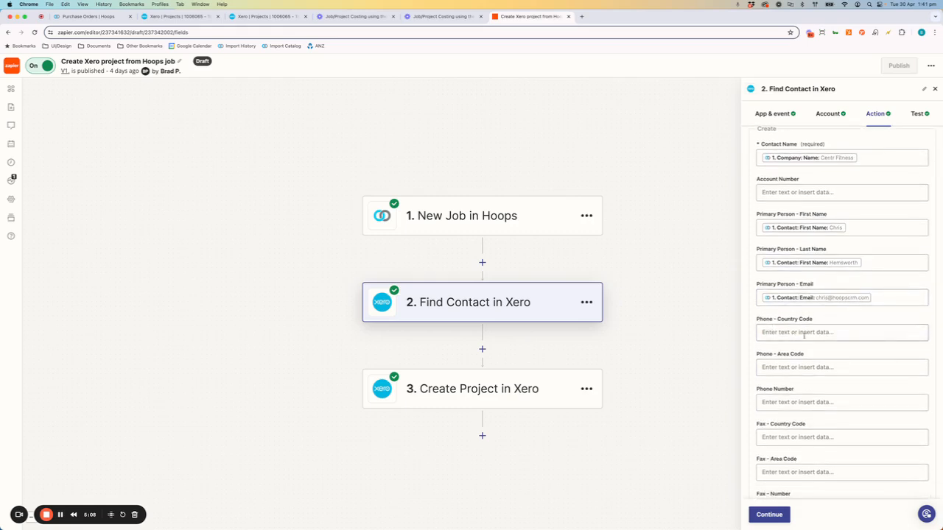
left_click(828, 301)
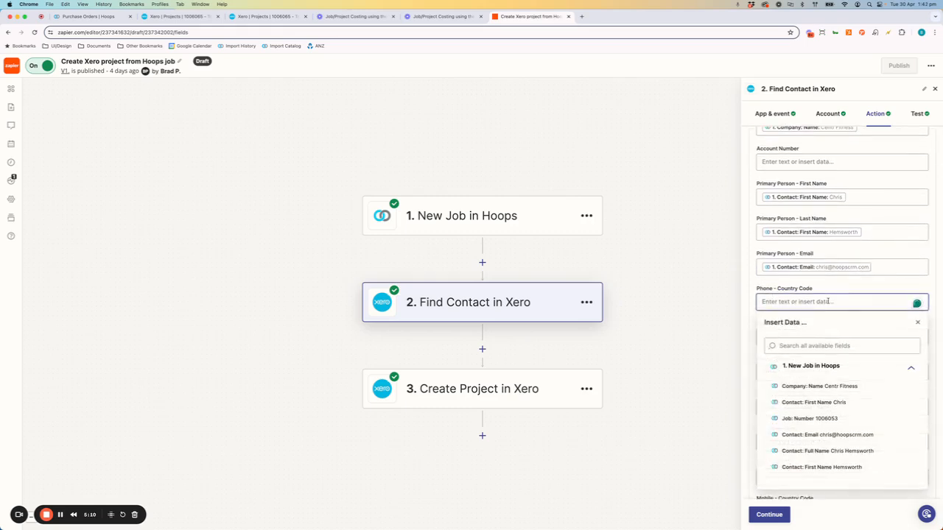
left_click(810, 346)
type("phon")
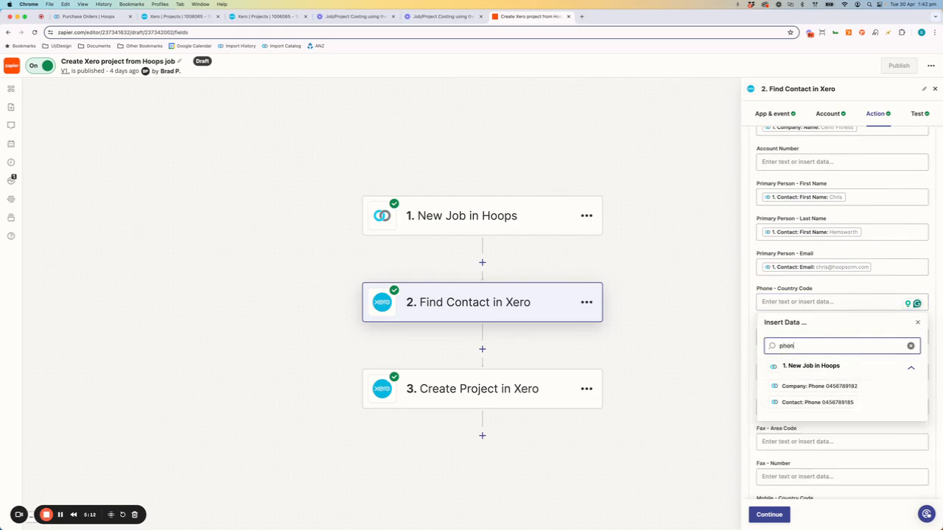
type("e")
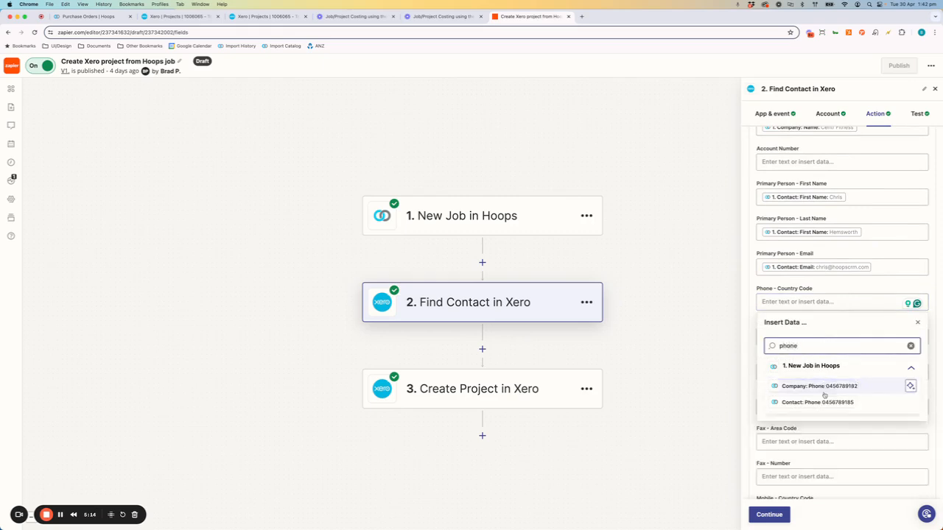
left_click(831, 285)
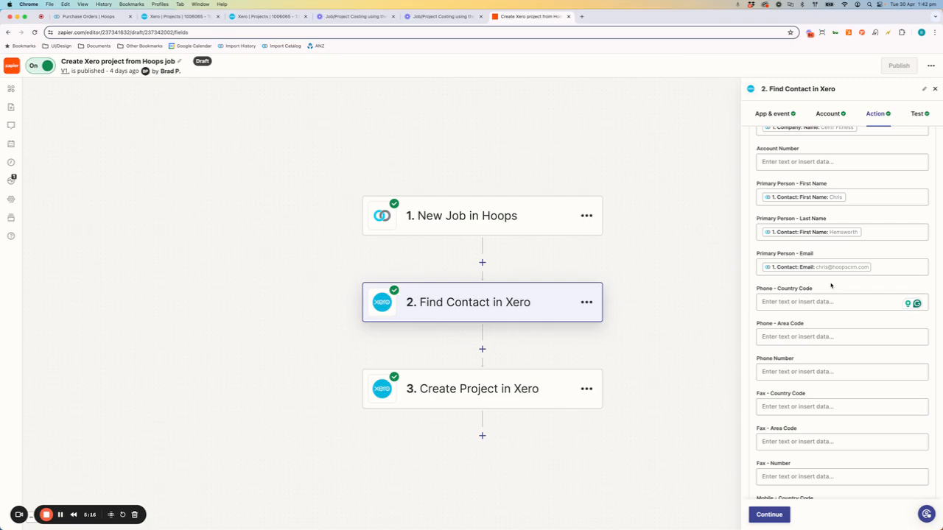
- Find the Hoops phone fields and map Contact: Phone to the new Xero contact's Phone - Country Code
left_click(803, 303)
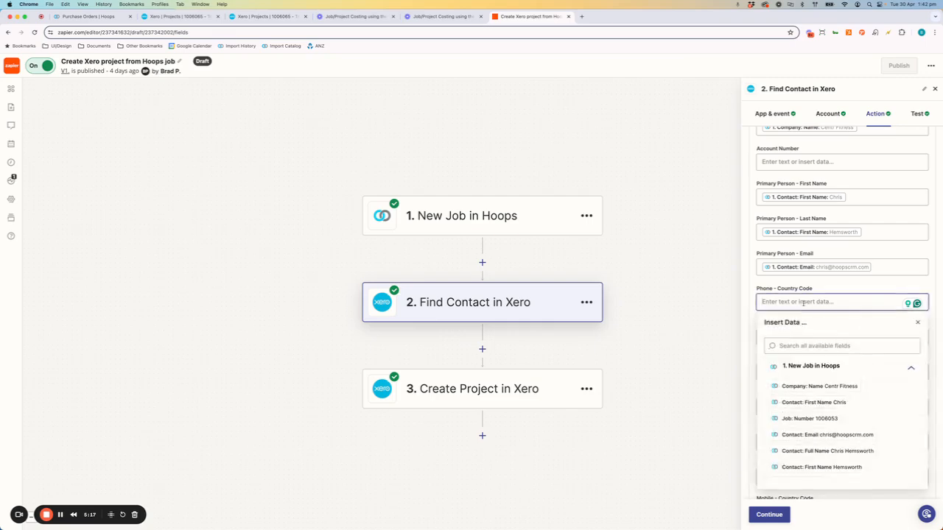
left_click(835, 343)
type("phone")
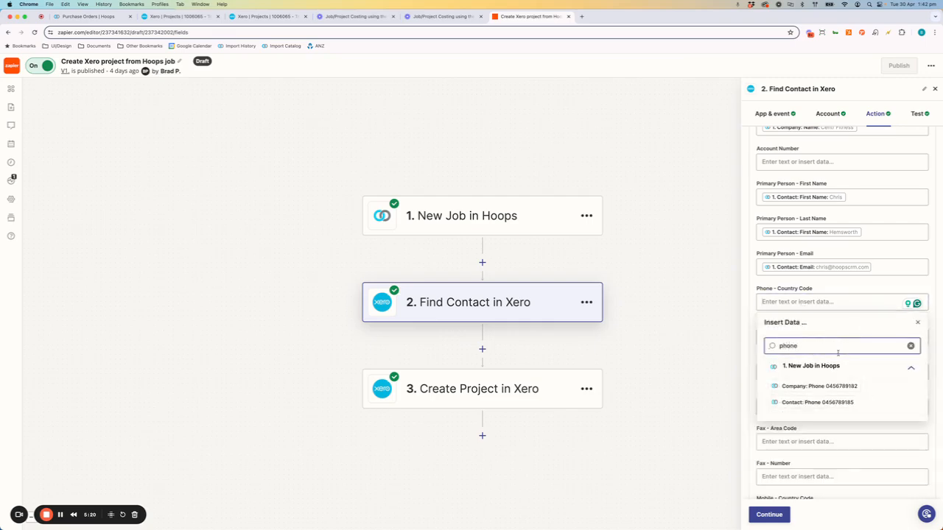
left_click(825, 403)
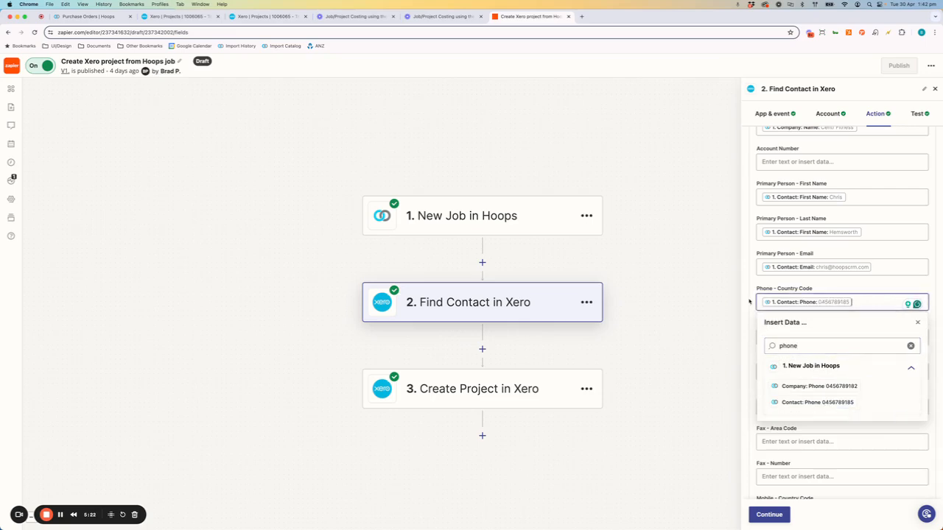
left_click(750, 324)
- Examine the remaining optional phone, fax, mobile, address, tax and group fields for the new Xero contact
scroll(840, 363, "down", 10)
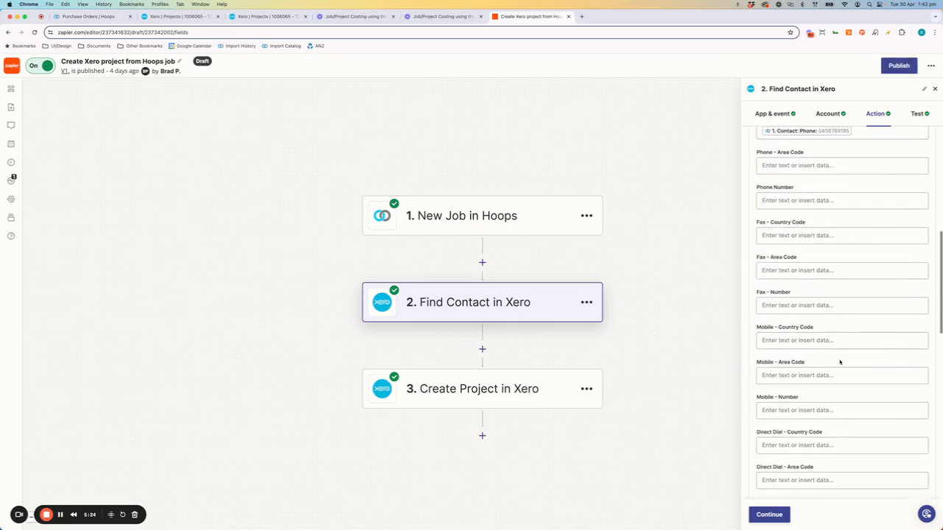
scroll(840, 362, "down", 7)
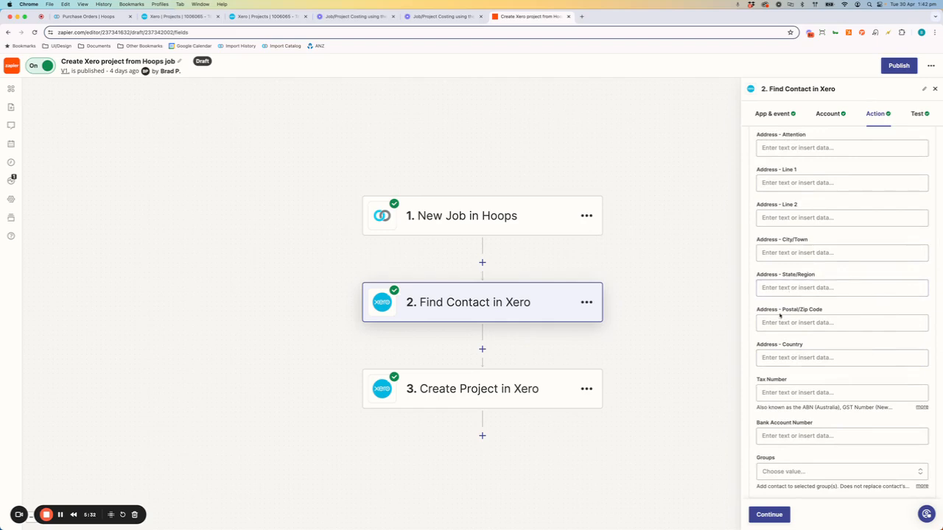
scroll(827, 314, "up", 10)
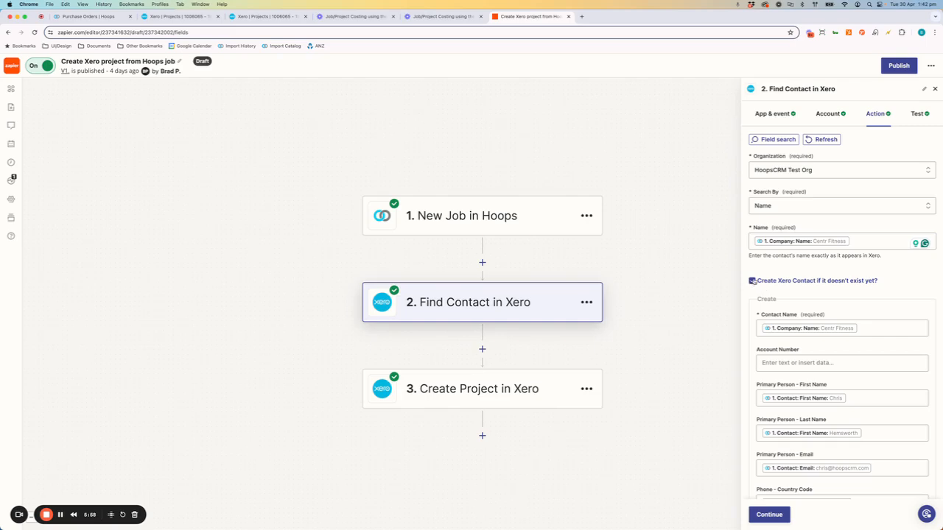
- Review the action fields of the Create Project in Xero step and continue to its test stage
left_click(475, 391)
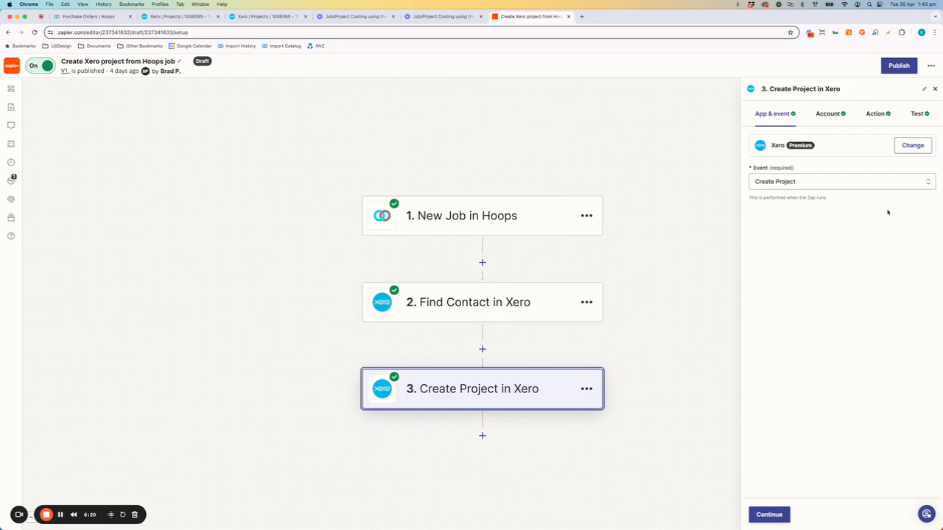
left_click(874, 114)
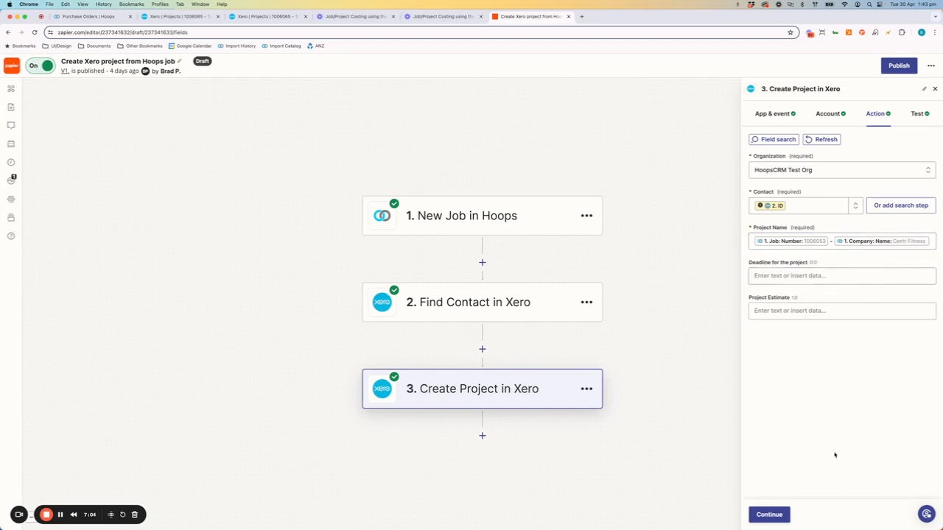
left_click(769, 515)
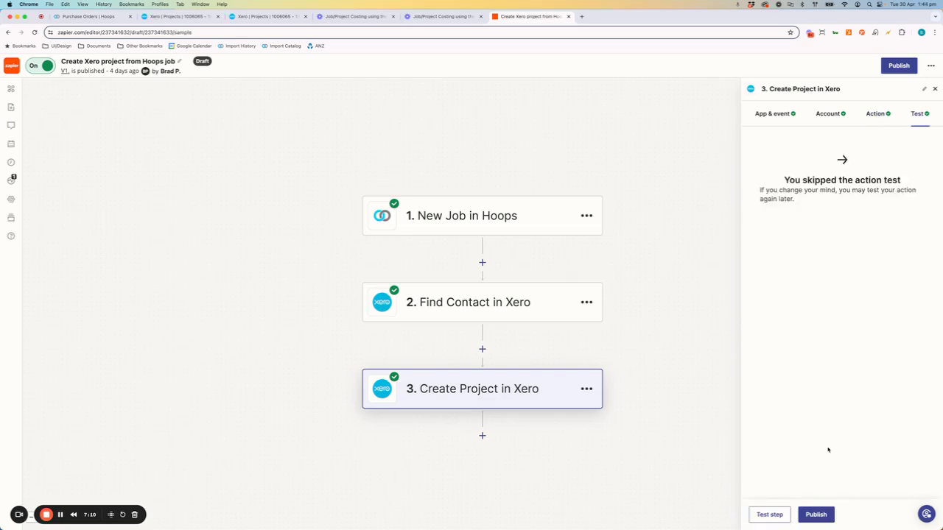